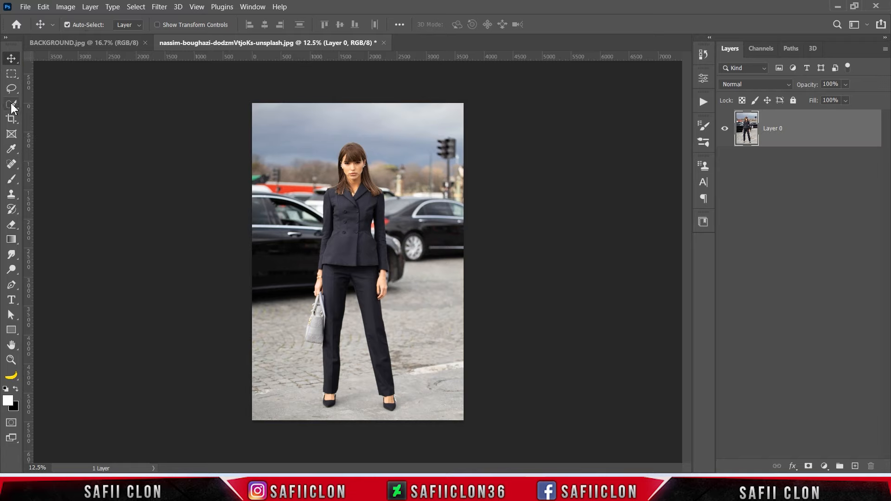
Select the woman with the Quick Selection tool's Select Subject and hide her surroundings with a layer mask.
right_click(15, 101)
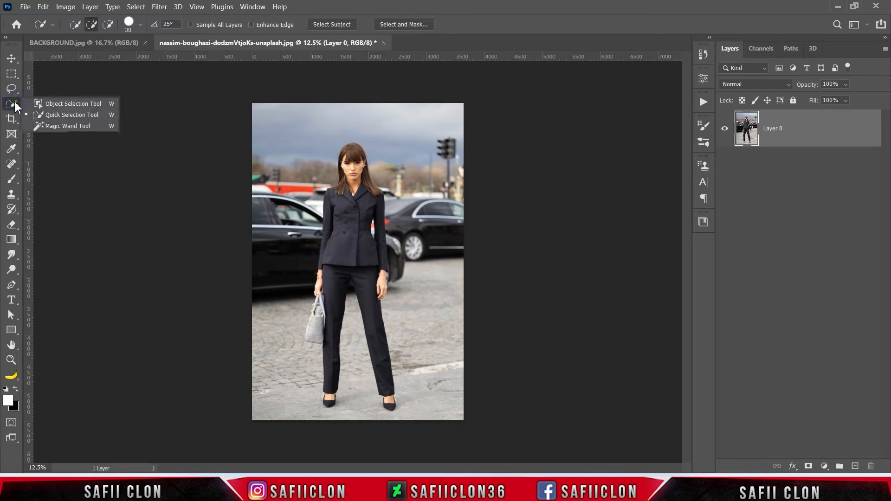
left_click(58, 116)
left_click(338, 26)
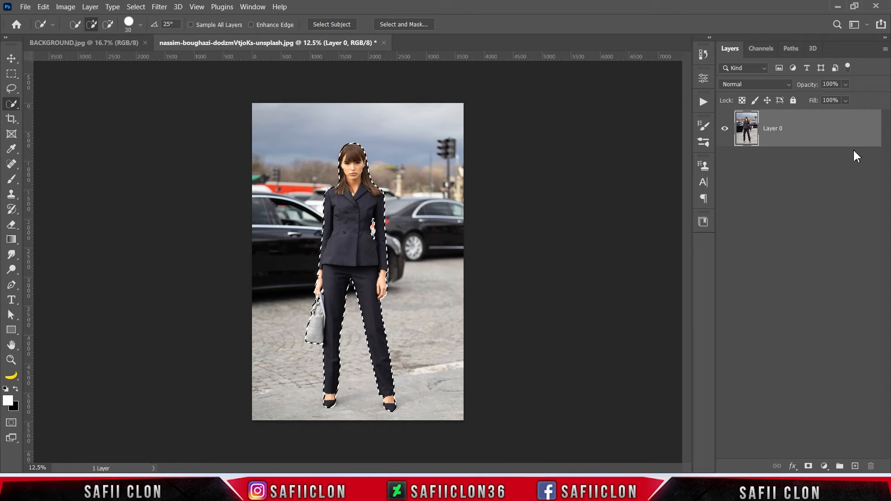
left_click(812, 463)
Bring the masked woman into BACKGROUND.jpg, then scale her down proportionally and position her standing on the grey floor.
left_click_drag(834, 133, 391, 235)
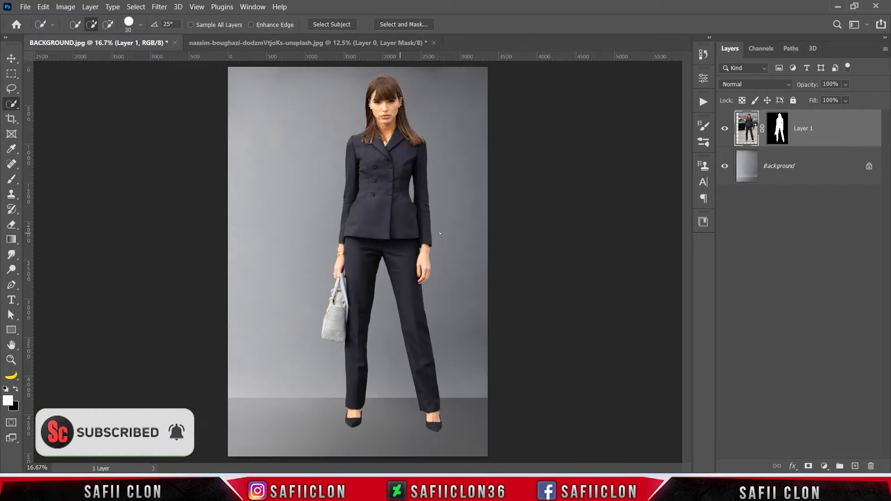
key("ctrl+t")
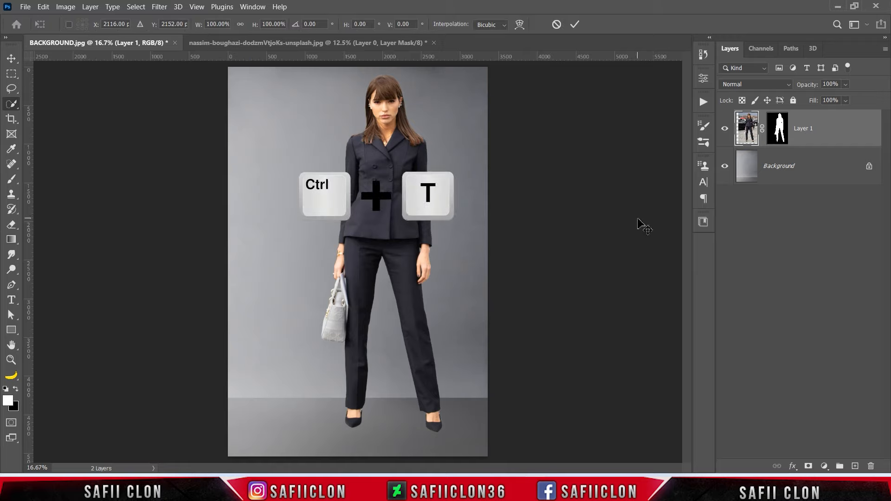
mouse_move(431, 126)
left_mouse_down()
mouse_move(415, 171)
mouse_move(426, 143)
left_mouse_up()
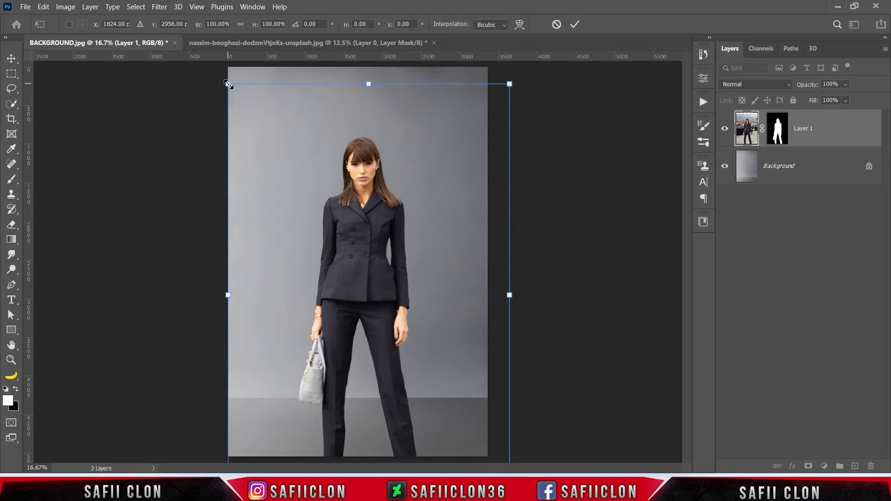
left_click_drag(229, 84, 292, 183)
left_click_drag(403, 205, 461, 144)
left_click_drag(386, 260, 322, 302)
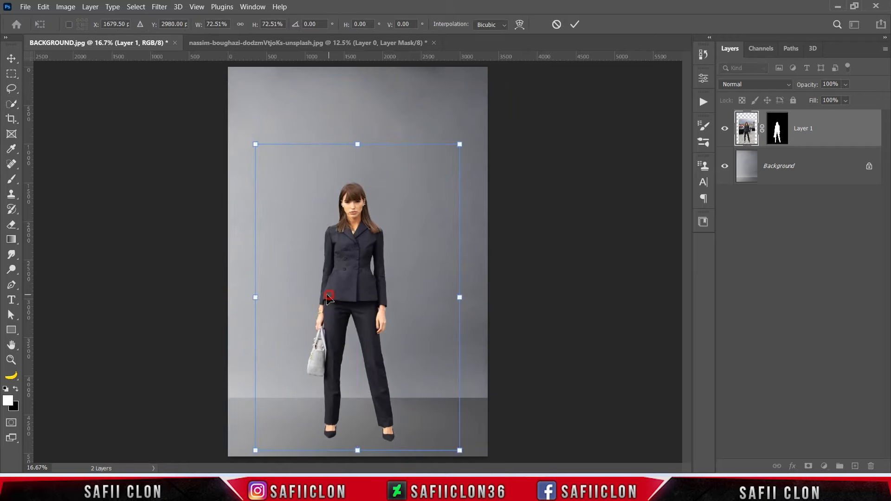
left_click_drag(371, 260, 376, 290)
left_click_drag(362, 255, 365, 255)
left_click_drag(452, 139, 458, 133)
left_click(575, 24)
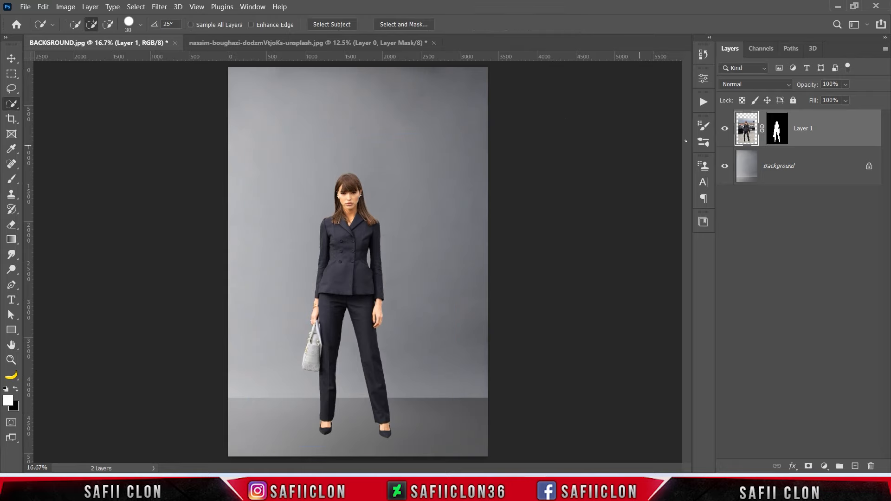
Duplicate Layer 1 within BACKGROUND.jpg and apply the duplicate's layer mask.
right_click(845, 125)
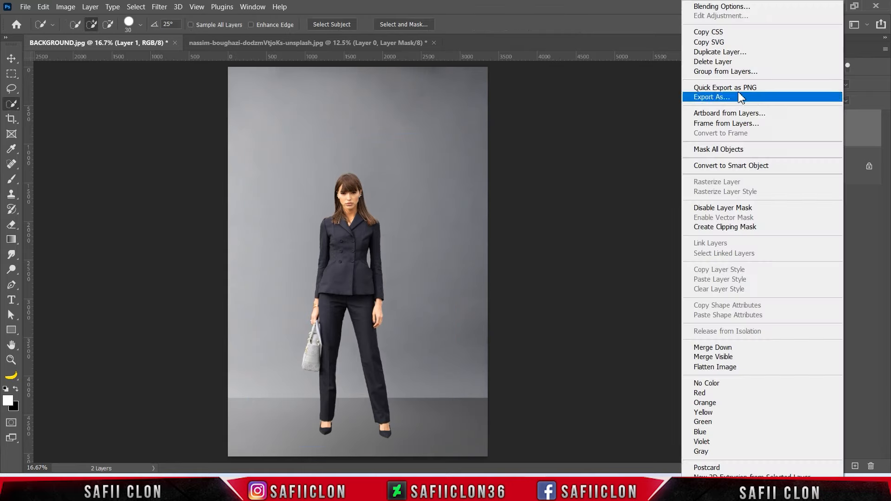
left_click(712, 52)
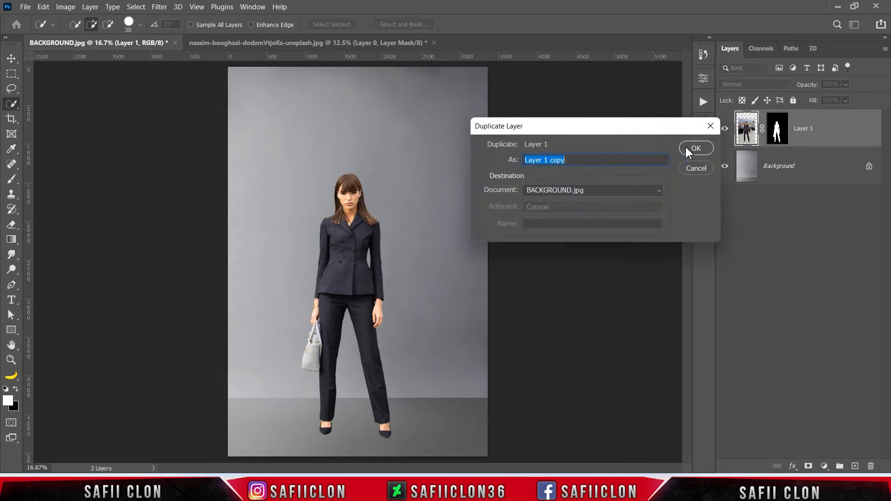
left_click(687, 149)
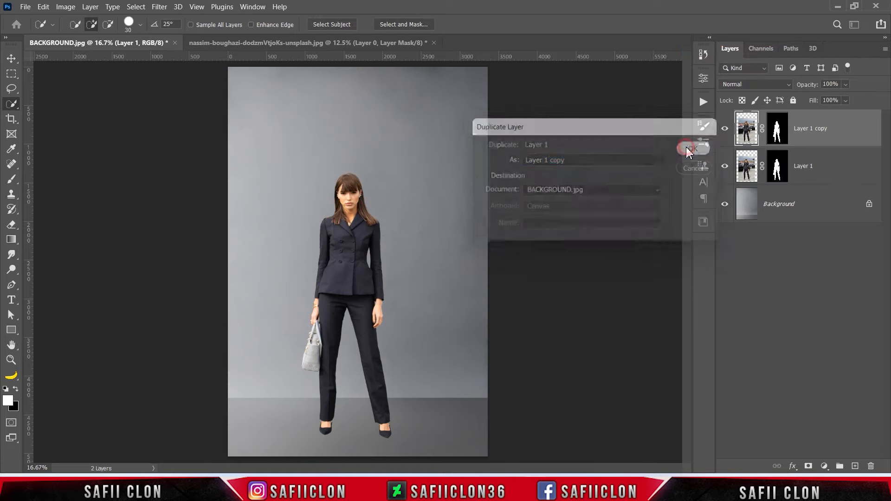
left_click(779, 134)
right_click(777, 133)
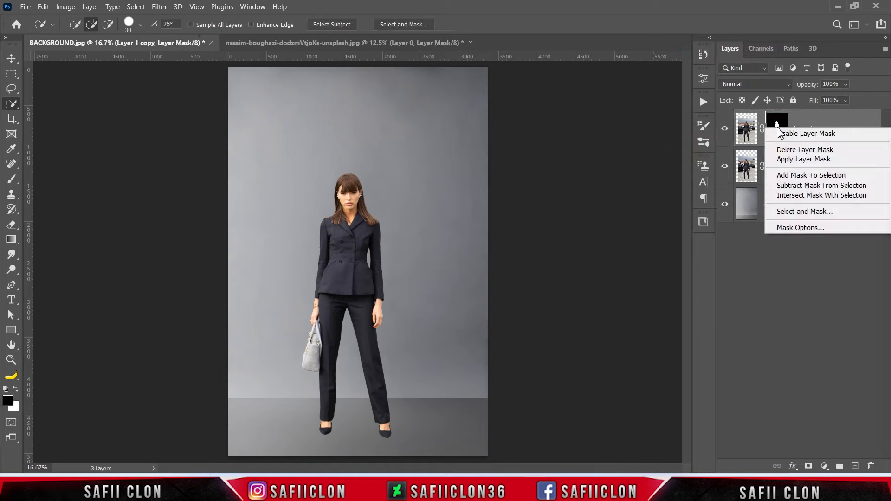
left_click(804, 159)
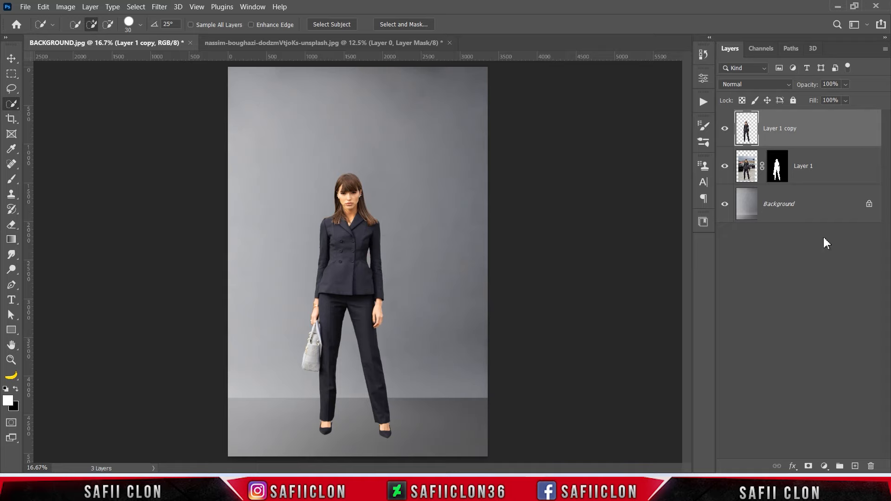
Add a Color Overlay in black (000000) with Normal blend mode and 100% opacity to the duplicated woman layer.
left_click(793, 466)
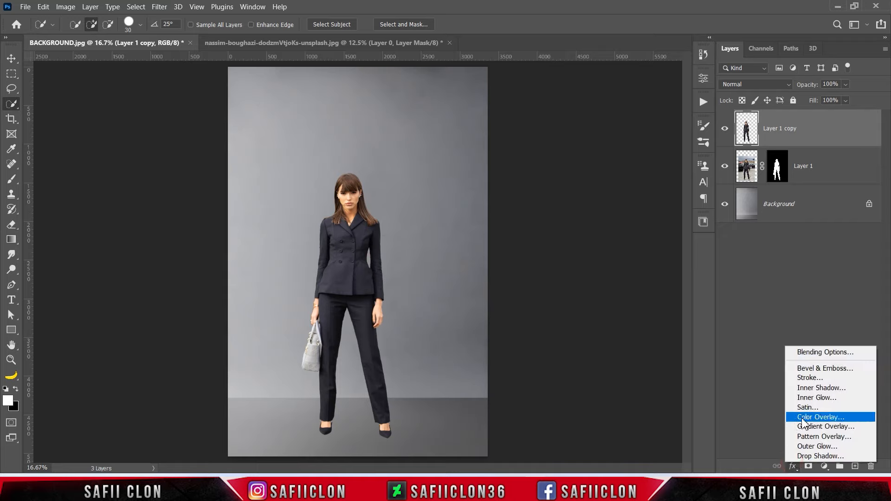
left_click(815, 419)
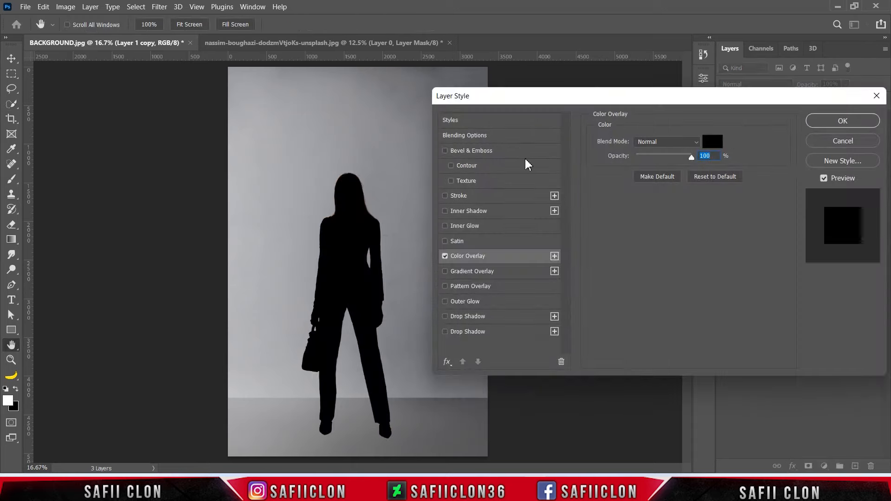
left_click_drag(528, 100, 552, 124)
left_click(704, 167)
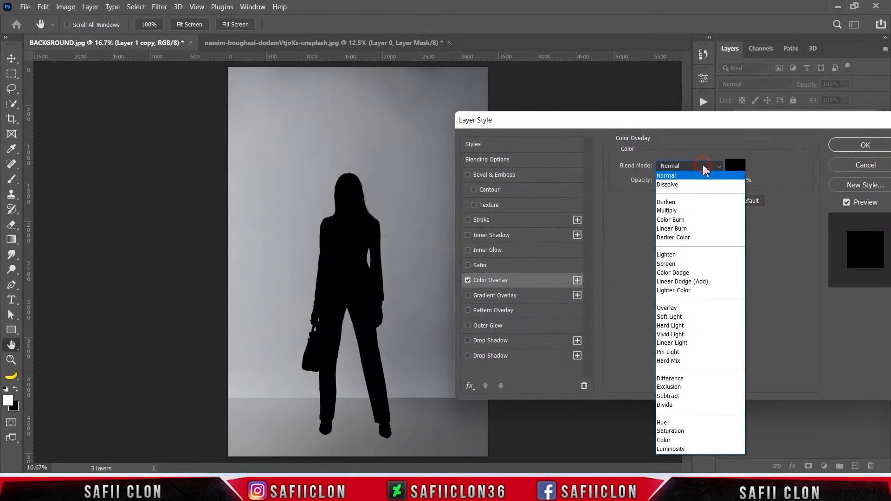
left_click(673, 173)
left_click(735, 166)
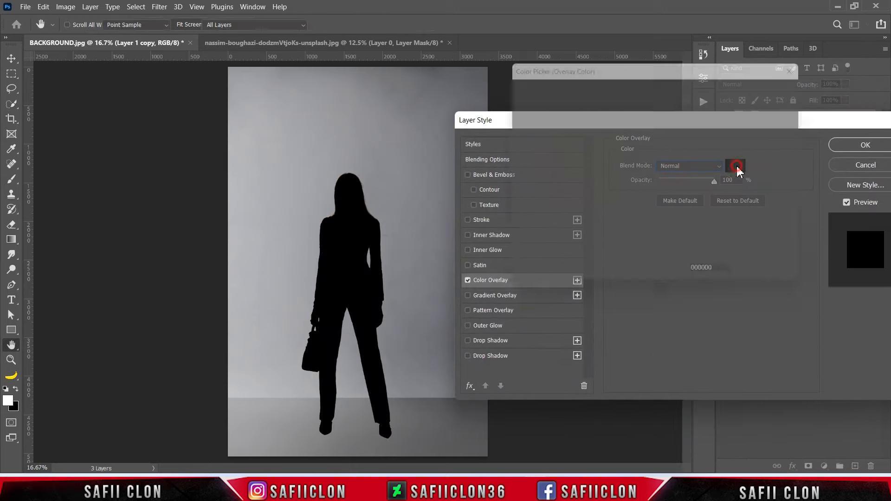
left_click(769, 87)
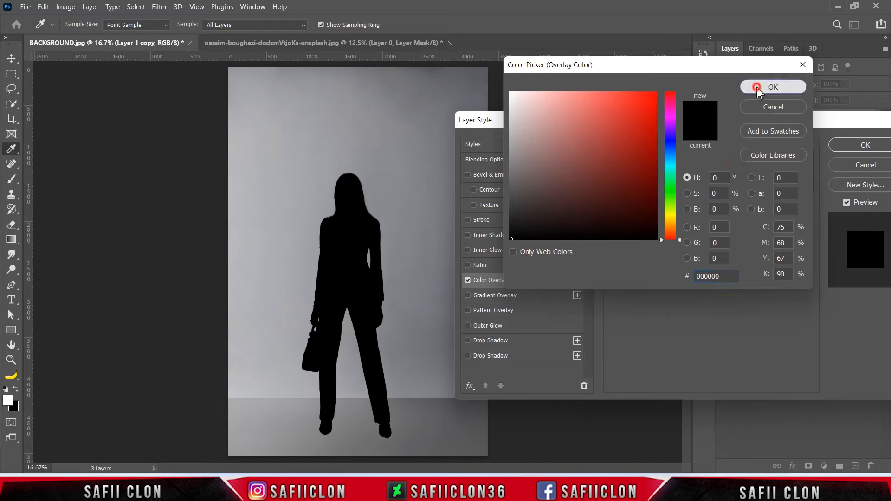
left_click_drag(713, 184, 743, 182)
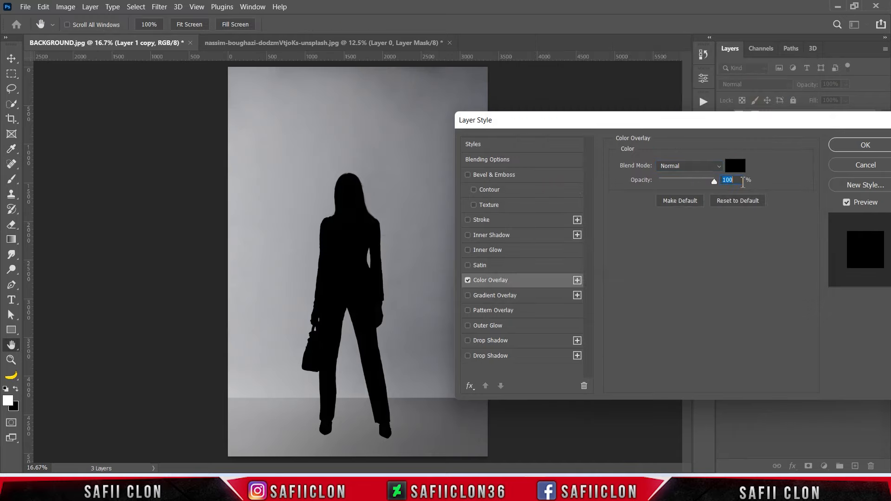
left_click(857, 145)
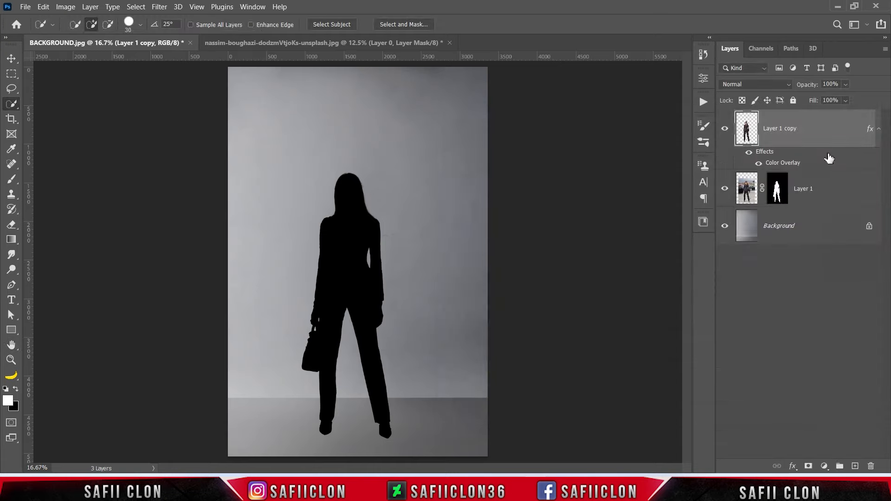
Check the black silhouette by toggling its visibility, and move its layer beneath Layer 1.
left_click(726, 130)
left_click(725, 130)
left_click_drag(824, 123, 817, 204)
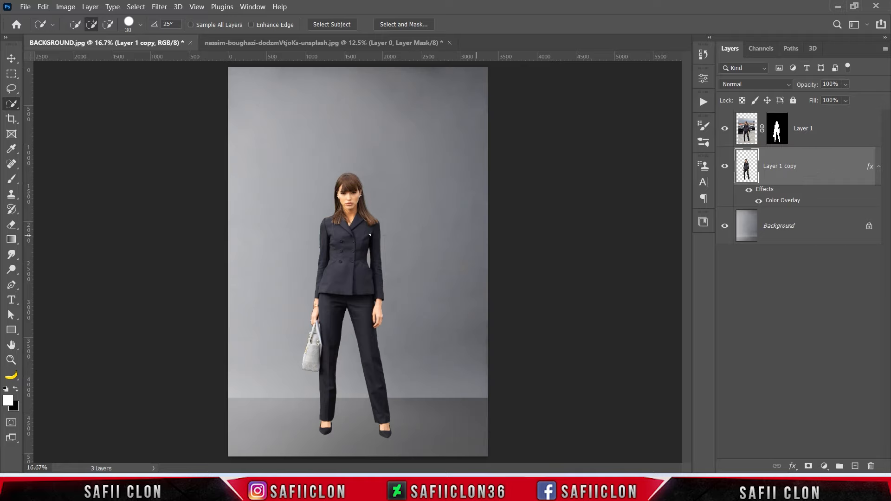
Start a Perspective Warp on the silhouette layer and lay out two joined planes, one over the wall and one over the floor.
left_click(44, 8)
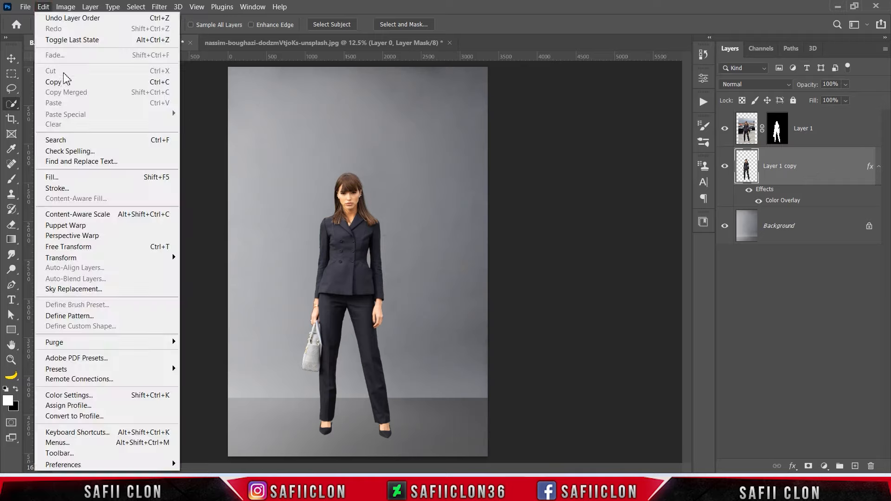
left_click(99, 236)
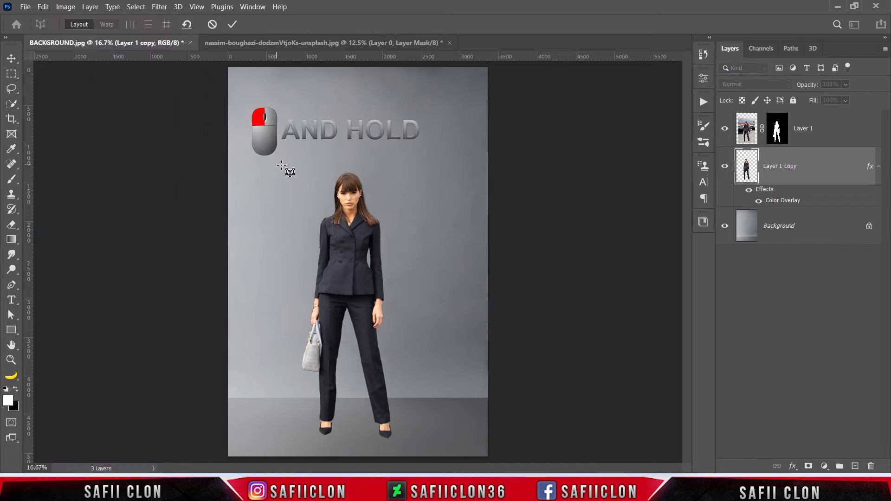
left_click_drag(287, 161, 418, 399)
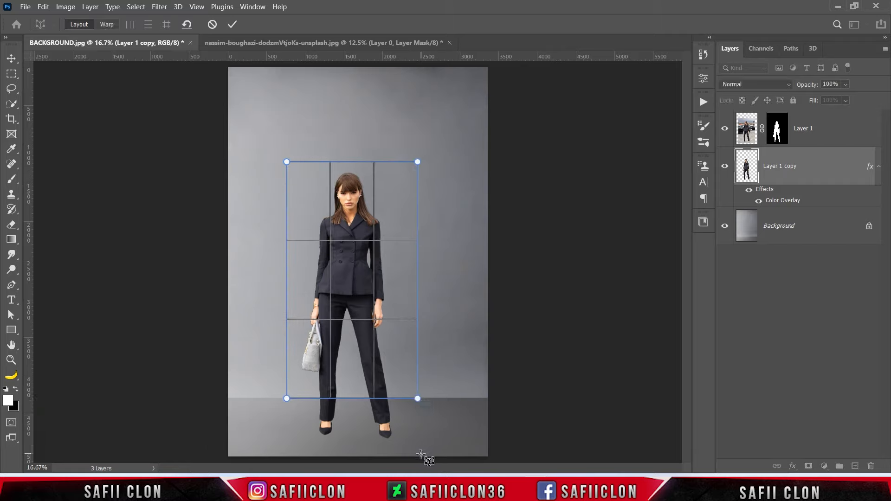
left_click_drag(418, 453, 286, 399)
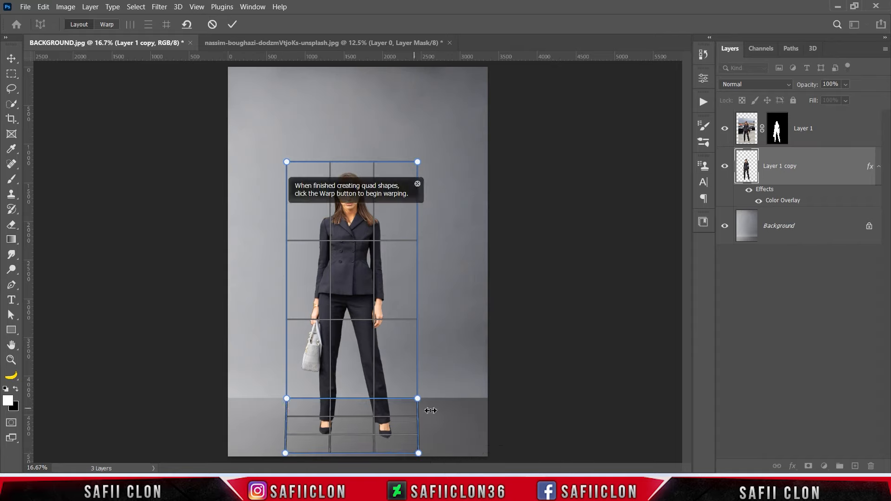
Switch the Perspective Warp to warping and shift the wall plane's corners so the silhouette falls on the wall to the woman's right.
left_click(107, 25)
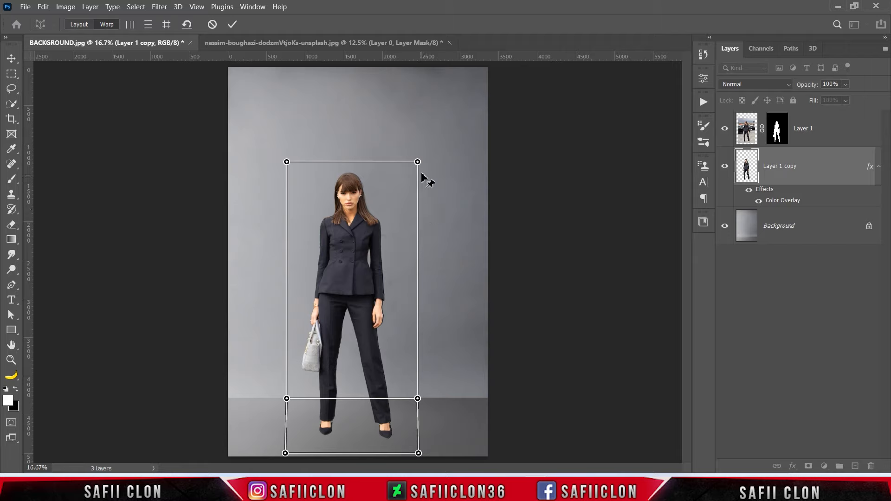
left_click_drag(418, 162, 478, 165)
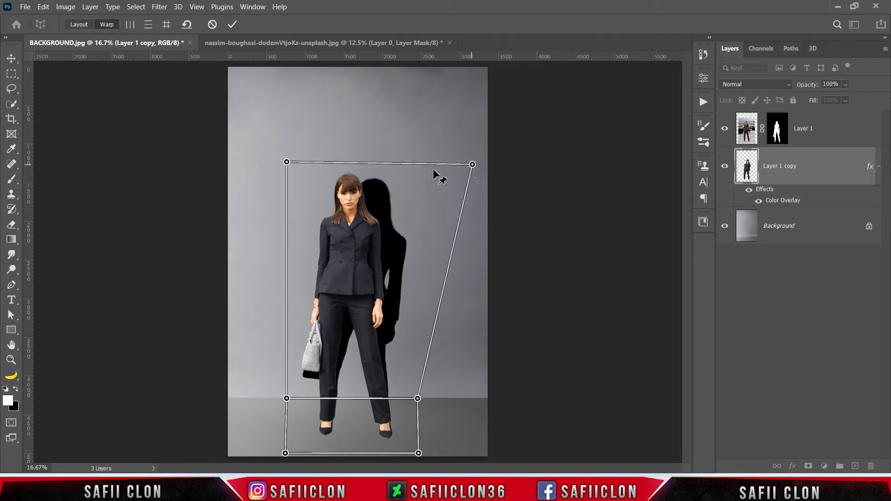
left_click_drag(287, 162, 363, 165)
left_click_drag(417, 399, 476, 398)
left_click_drag(286, 399, 341, 396)
left_click_drag(473, 165, 482, 188)
left_click_drag(362, 166, 372, 177)
left_click_drag(341, 396, 352, 395)
Slant the floor plane so the shadow's legs run from the shoes to the wall, and straighten the wall plane's corners.
left_click_drag(285, 454, 227, 455)
left_click_drag(418, 453, 393, 457)
left_click_drag(477, 397, 463, 394)
left_click_drag(482, 187, 483, 169)
left_click_drag(371, 176, 359, 179)
left_click_drag(483, 169, 478, 177)
left_click_drag(463, 395, 471, 398)
left_click_drag(352, 398, 363, 398)
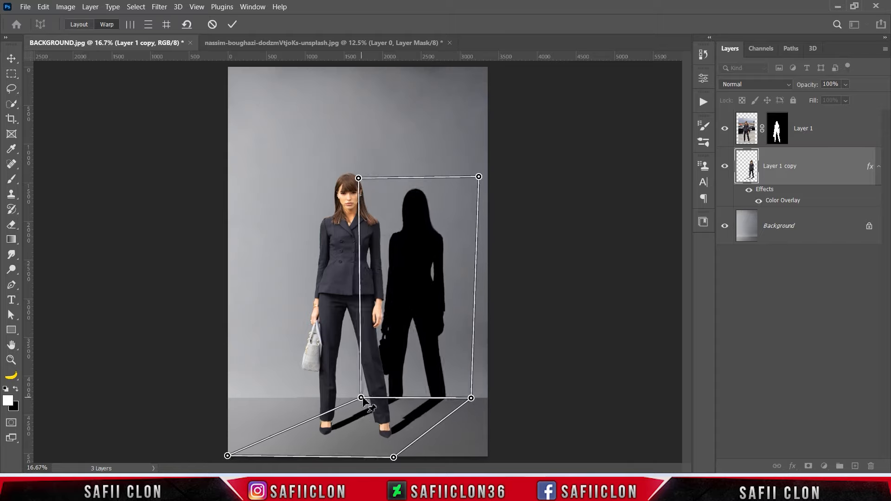
Fine-tune the floor plane's front corners, lower the wall plane's upper corners to shorten the shadow, and apply the warp.
left_click_drag(393, 458, 388, 460)
left_click_drag(227, 456, 221, 460)
left_click_drag(478, 177, 490, 204)
left_click_drag(358, 178, 367, 190)
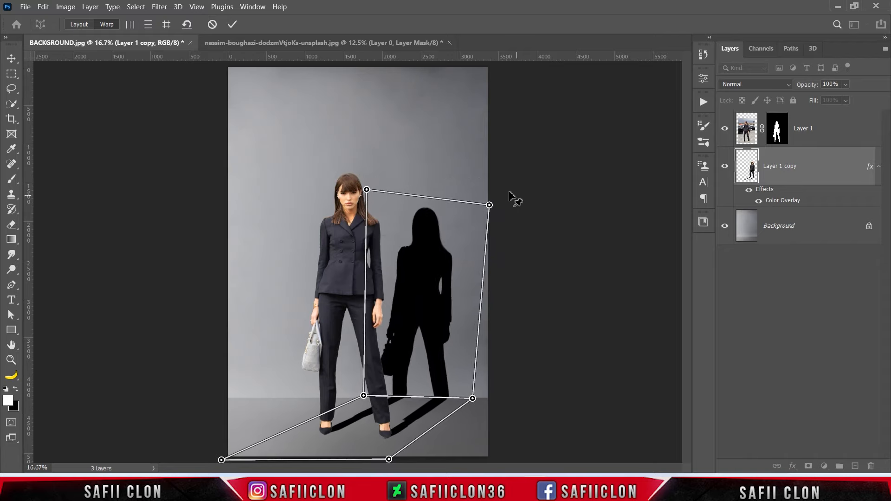
left_click(233, 24)
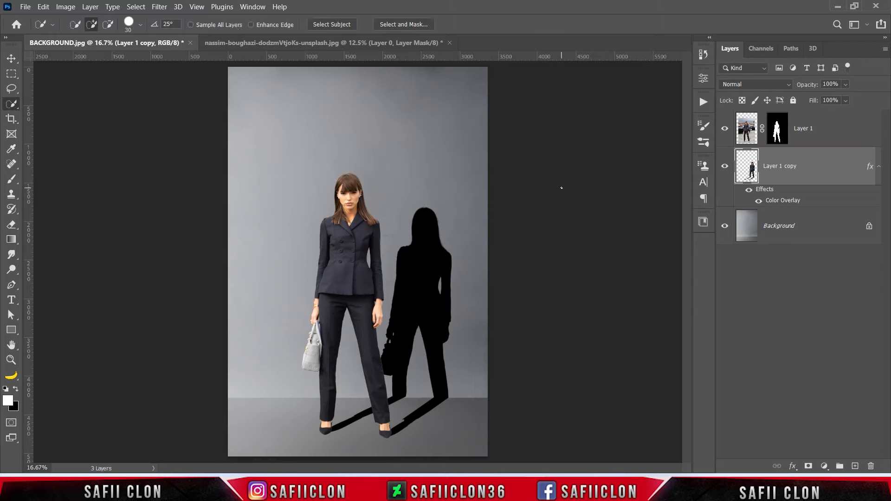
key("Return")
Convert the warped silhouette layer to a smart object.
right_click(827, 168)
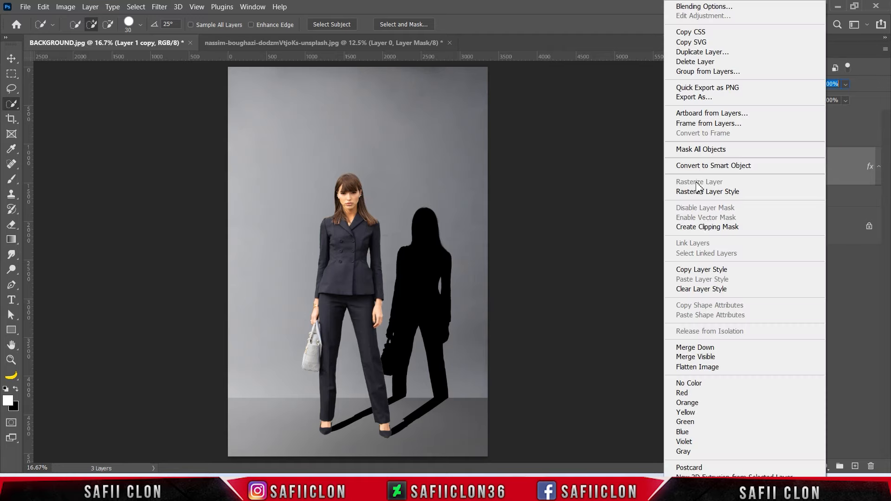
left_click(701, 166)
left_click(839, 156)
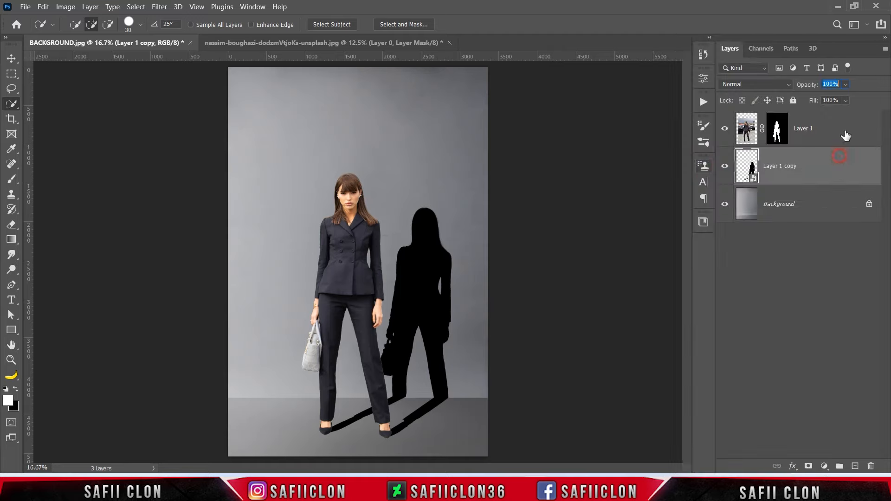
Set the silhouette layer's opacity to 38%.
left_click(845, 84)
left_click_drag(843, 99, 836, 97)
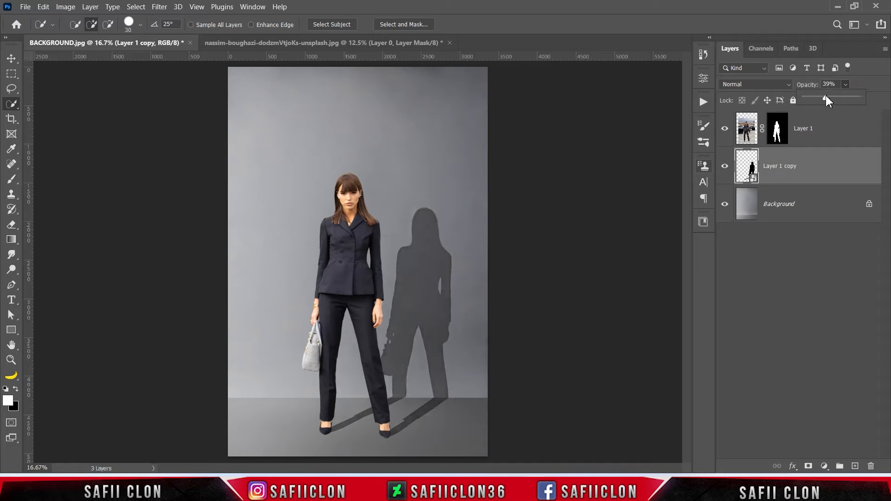
left_click_drag(826, 96, 825, 96)
left_click(845, 85)
left_click(832, 171)
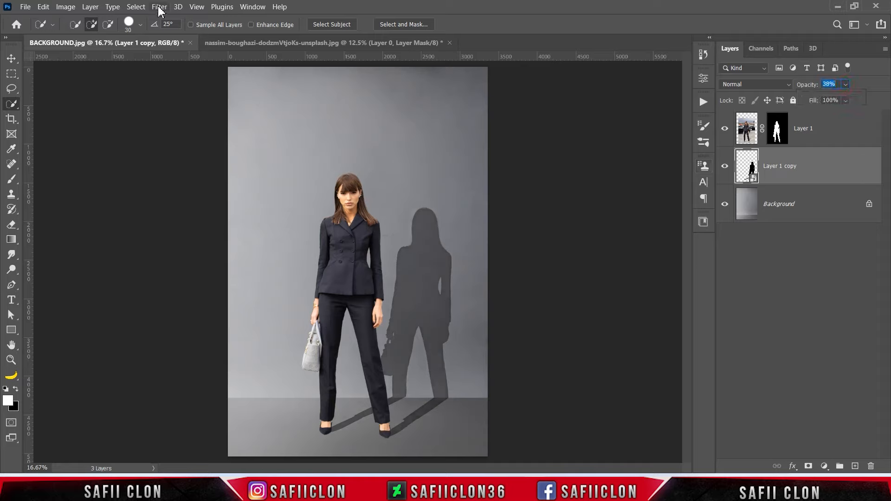
Start a Tilt-Shift blur on the shadow layer with the blur amount raised to 113 px.
left_click(159, 8)
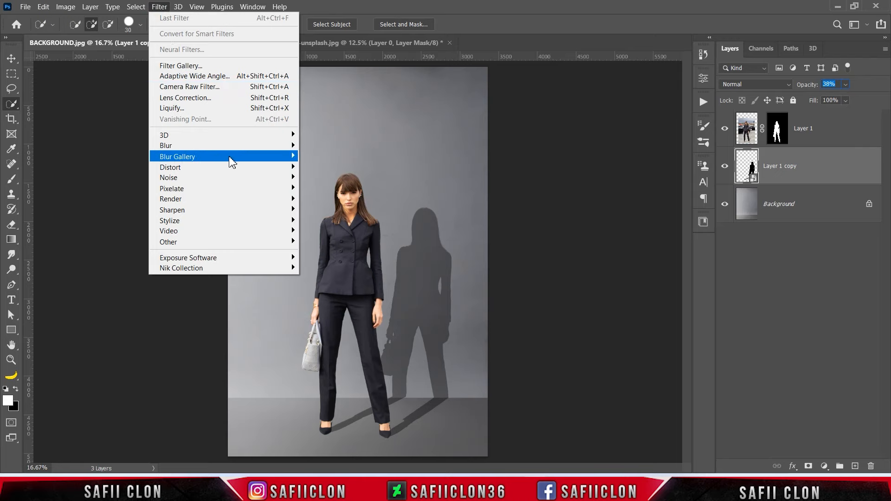
mouse_move(231, 162)
left_click(323, 178)
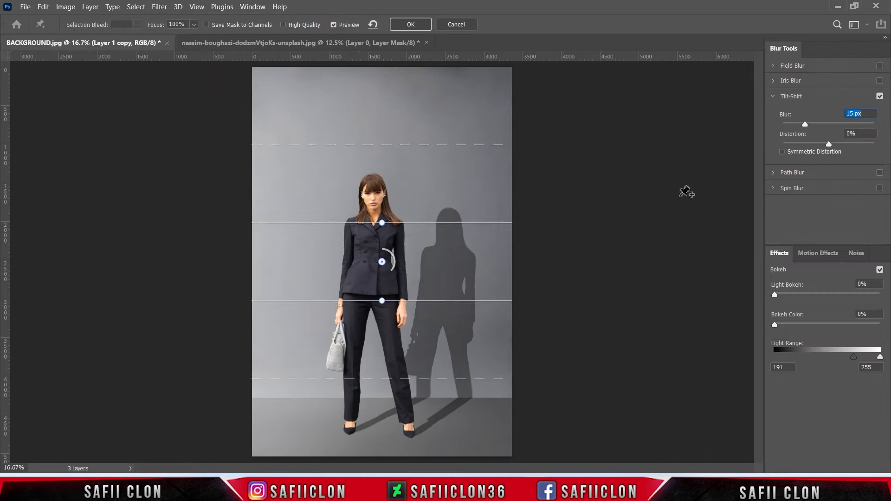
left_click_drag(807, 125, 839, 126)
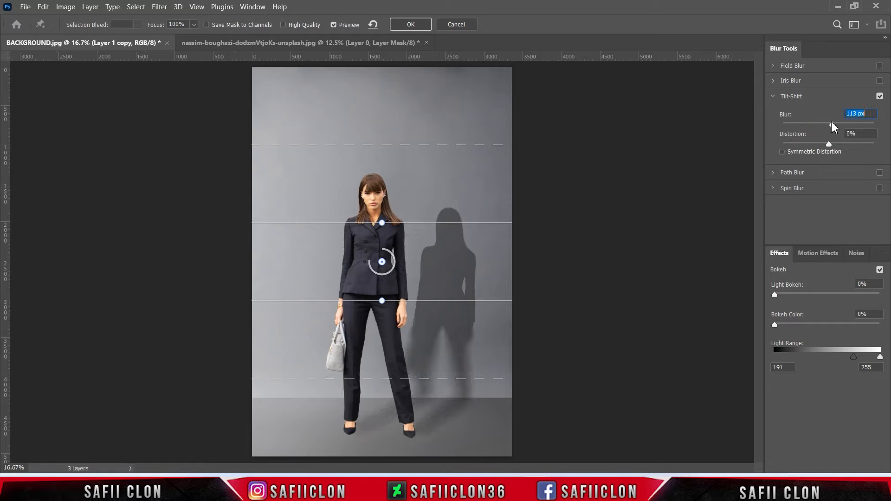
Move the tilt-shift centre down to the woman's feet, slant its focus lines down to the right, and adjust the distance to the full-blur line.
left_click_drag(383, 270, 377, 433)
left_click_drag(372, 387, 389, 391)
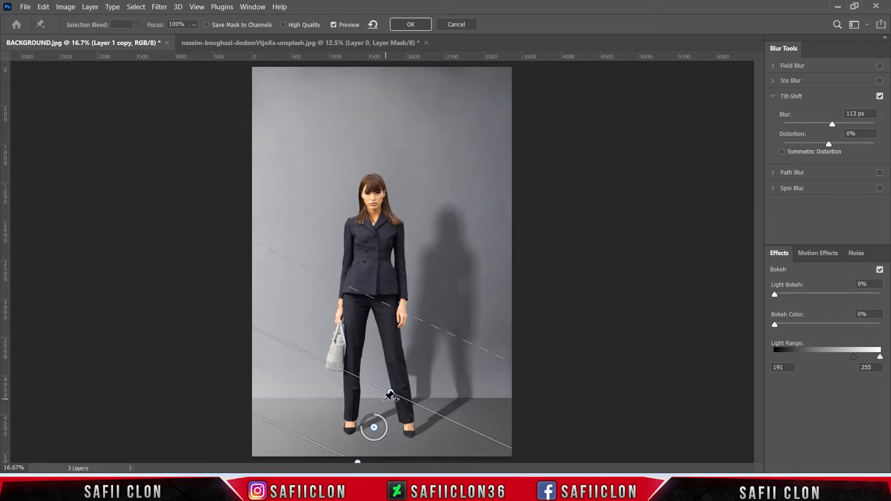
left_click_drag(372, 426, 360, 443)
left_click_drag(448, 367, 458, 308)
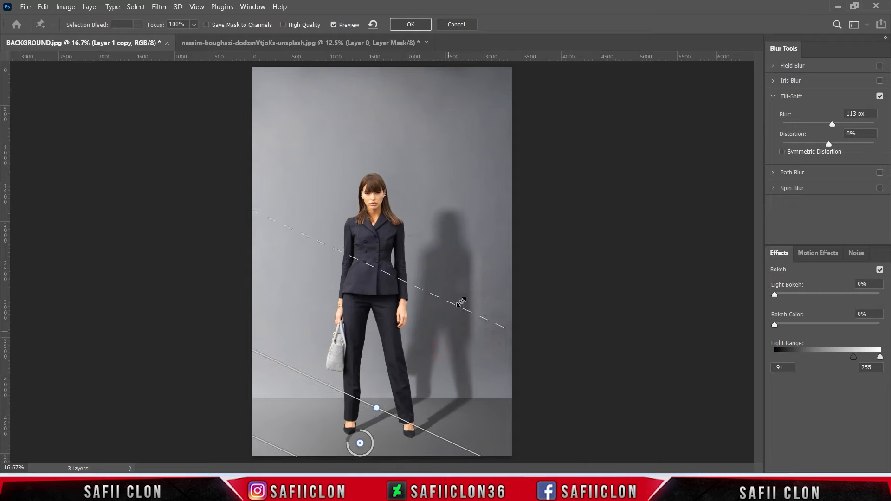
left_click_drag(477, 271, 472, 283)
left_click_drag(440, 437, 433, 443)
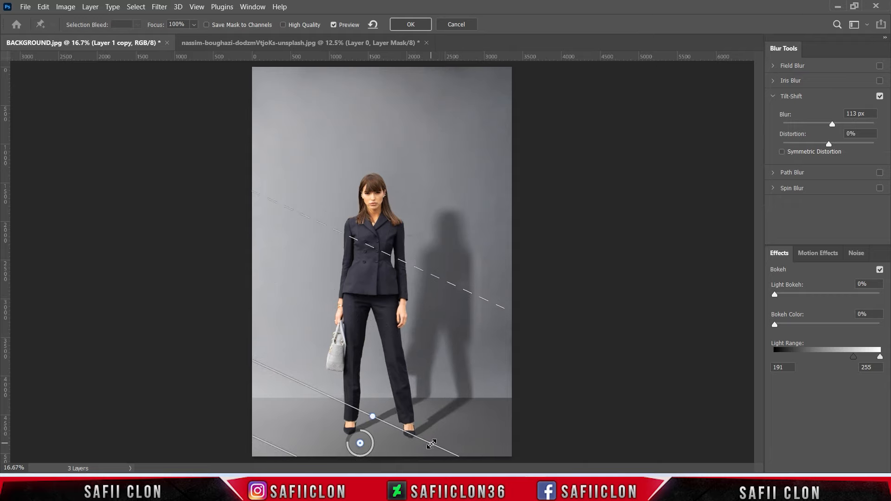
Set the tilt-shift blur to 57 px, shift the sharp zone below the left shoe, apply the filter, and compare the shadow on and off.
left_click_drag(834, 125, 820, 126)
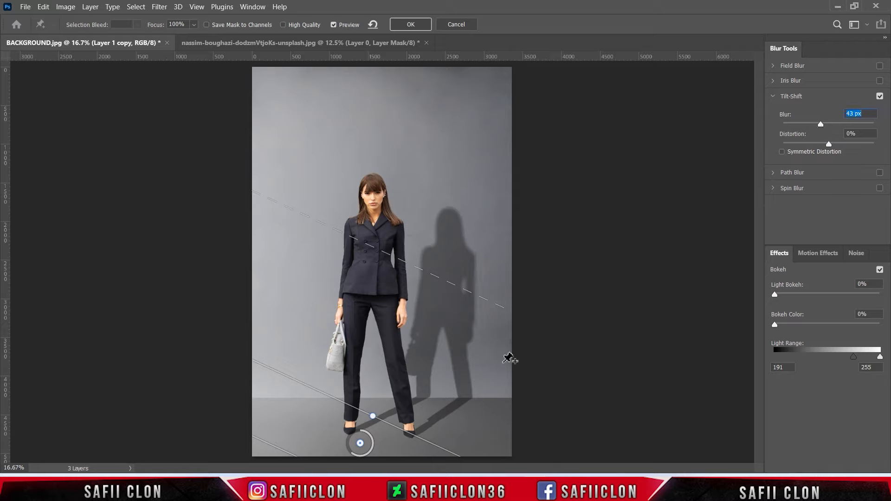
left_click_drag(821, 125, 818, 125)
left_click_drag(360, 443, 321, 467)
mouse_move(447, 378)
left_mouse_down()
mouse_move(451, 398)
mouse_move(456, 388)
left_mouse_up()
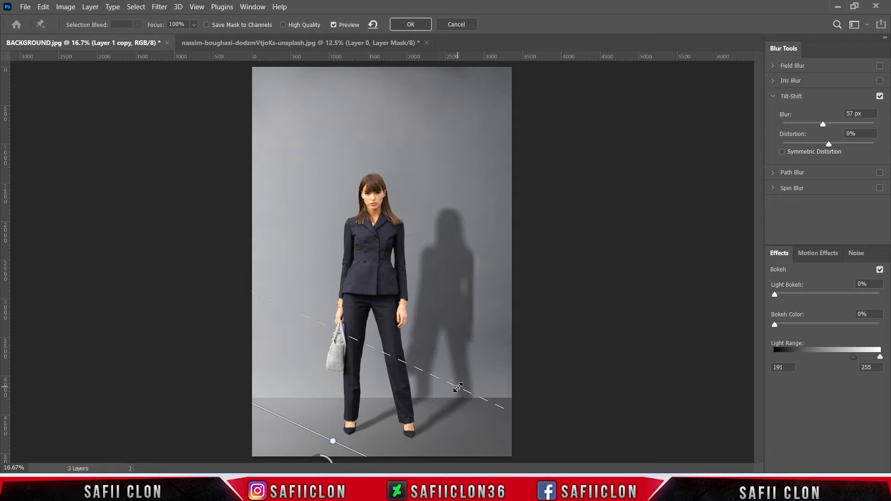
left_click(411, 25)
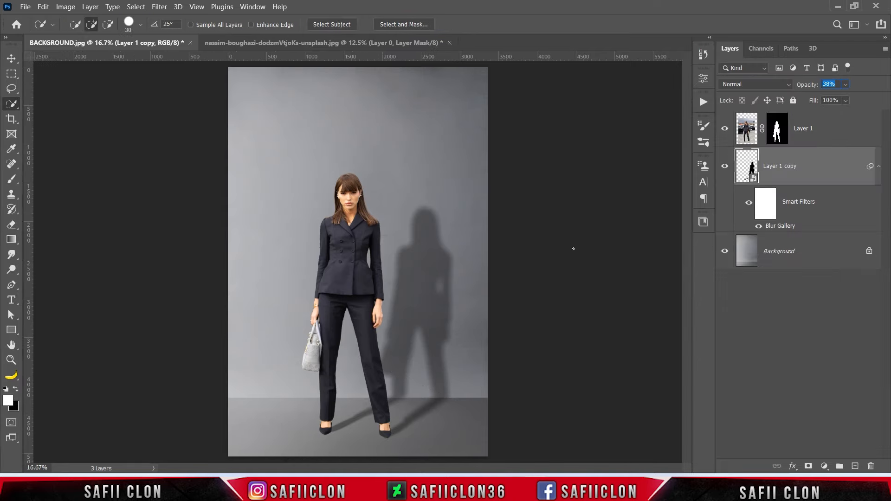
left_click(723, 168)
left_click(723, 168)
Unlock the background layer and duplicate it.
left_click(813, 253)
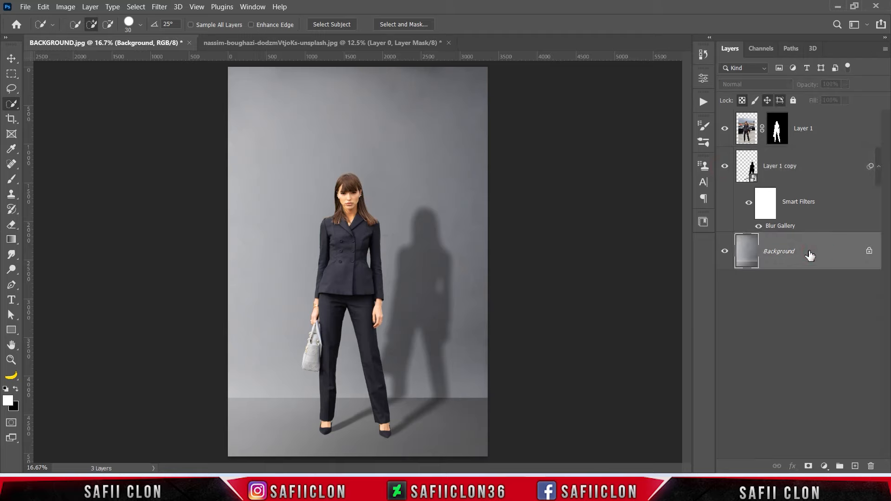
left_click(868, 252)
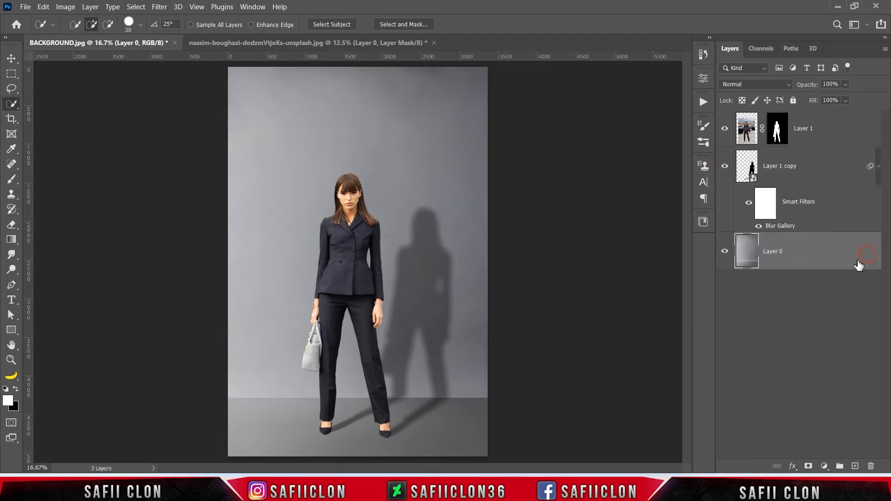
right_click(796, 256)
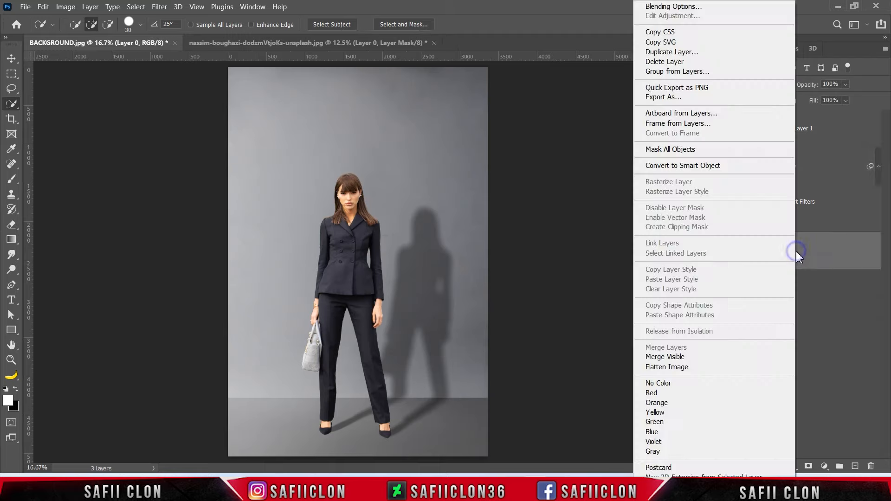
left_click(668, 51)
left_click(694, 148)
Place the background copy above the woman's layer and clip it to her with a clipping mask.
left_click_drag(810, 253, 807, 127)
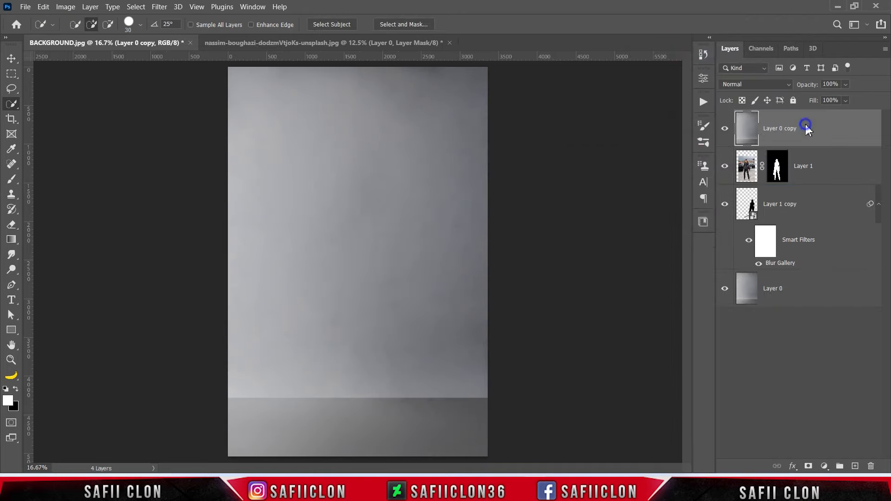
right_click(806, 129)
left_click(690, 229)
left_click(725, 129)
left_click(725, 130)
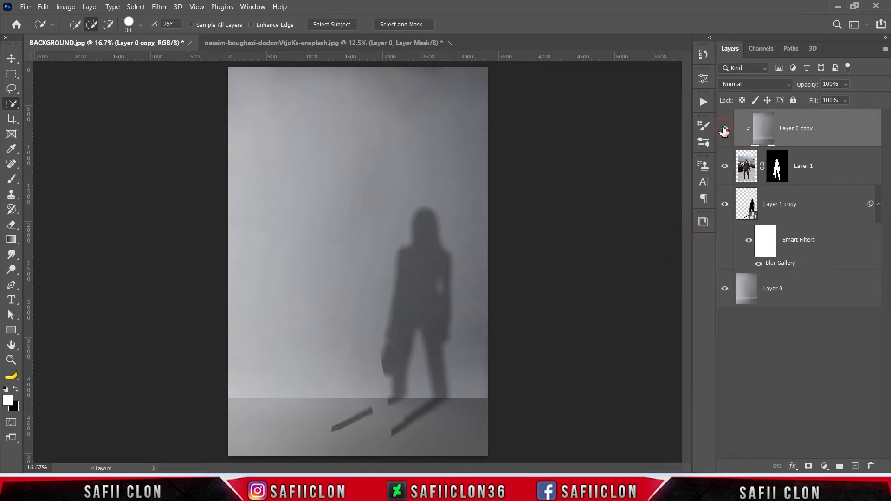
Apply the Average blur to the clipped background copy and set its blend mode to Soft Light.
left_click(159, 7)
mouse_move(254, 153)
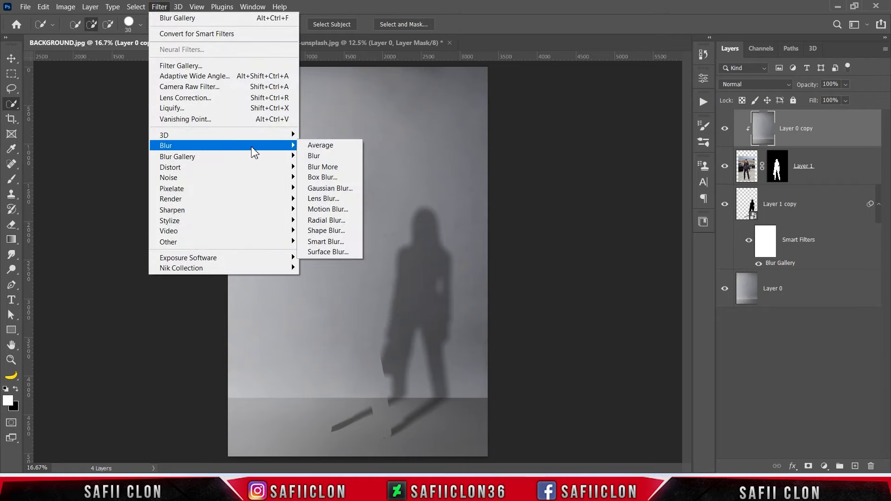
left_click(320, 145)
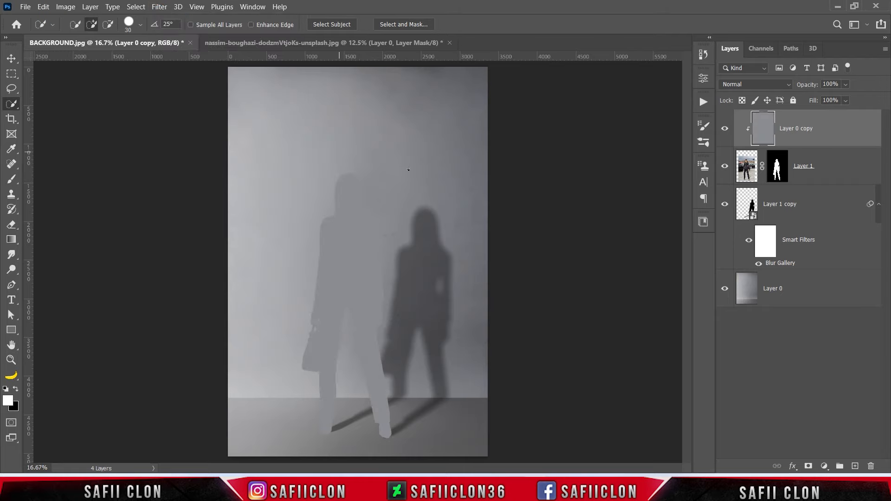
left_click(787, 85)
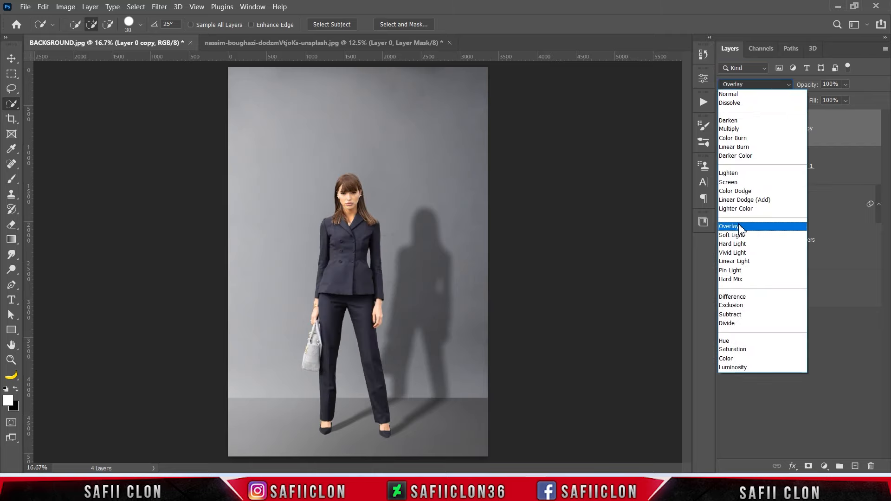
left_click(739, 236)
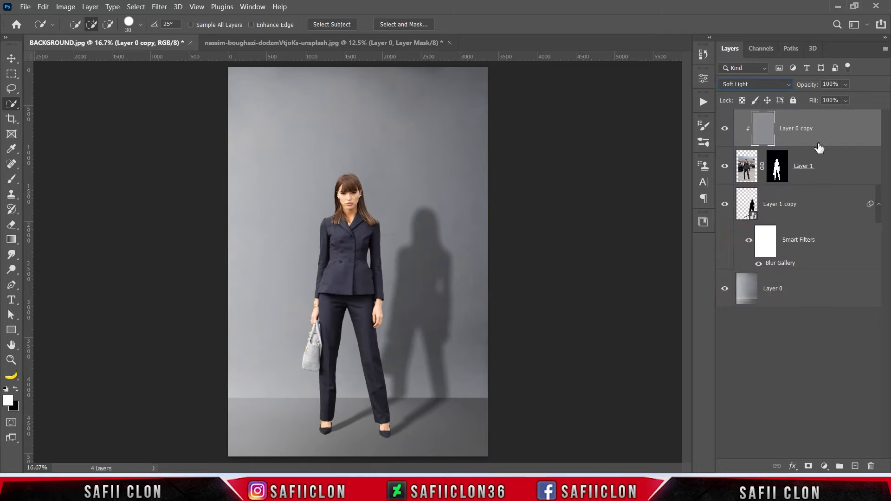
Compare the woman with and without the Soft Light layer, and inspect the finished composite up close and as a whole.
left_click(724, 131)
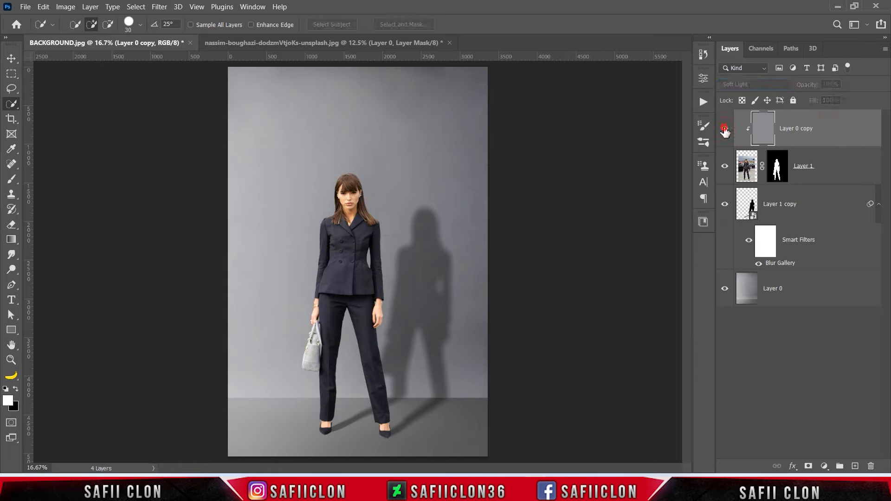
left_click(724, 129)
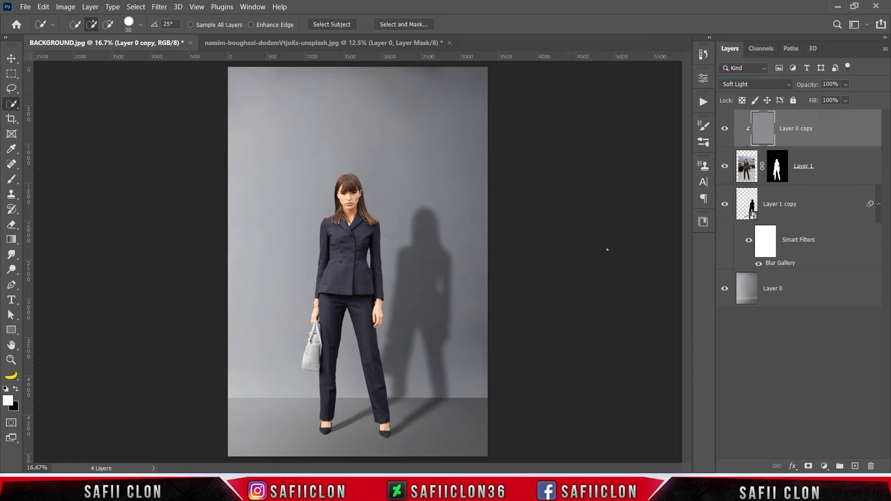
key("ctrl+minus")
key("ctrl+minus")
key("ctrl+plus")
key("ctrl+plus")
key("ctrl+plus")
key("ctrl+plus")
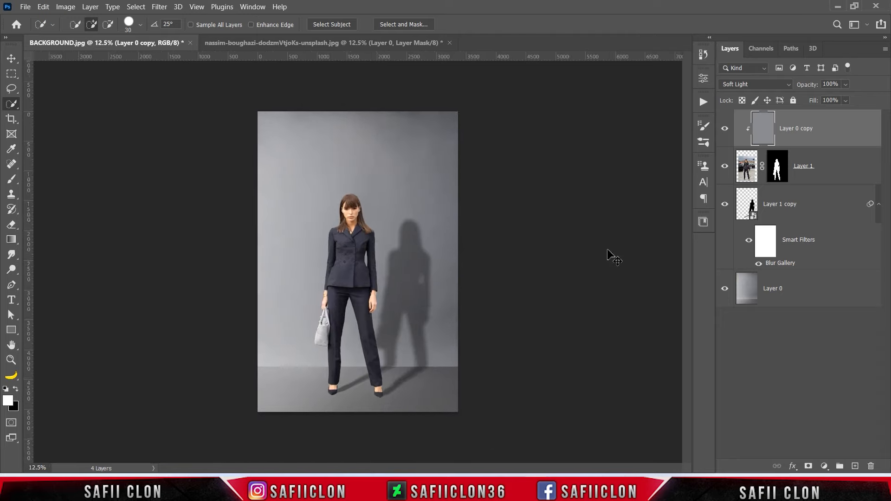
key("ctrl+minus")
key("ctrl+minus")
key("ctrl+minus")
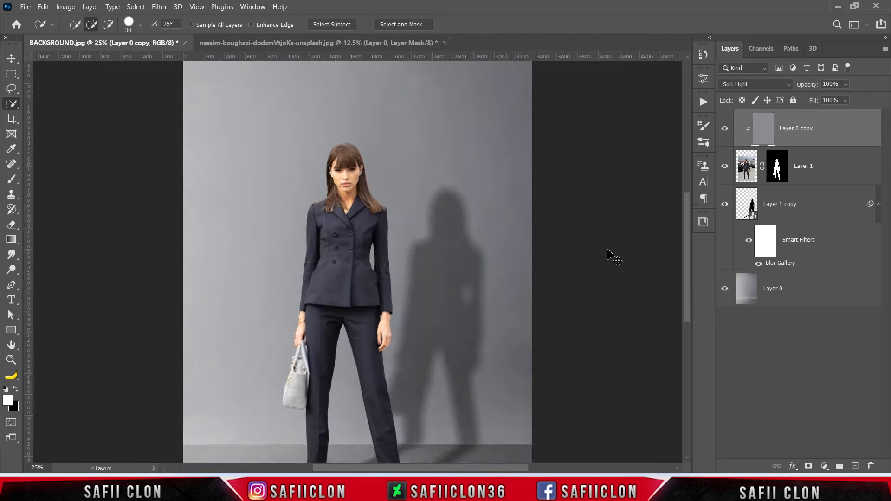
key("ctrl+plus")
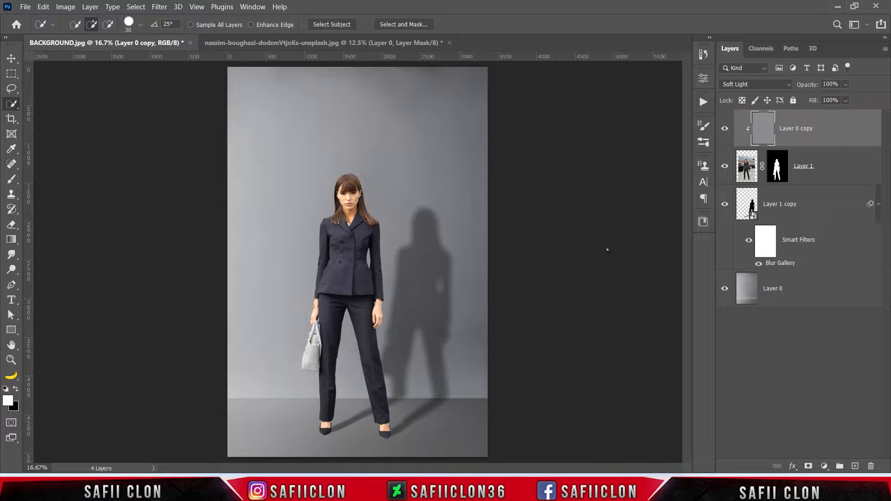